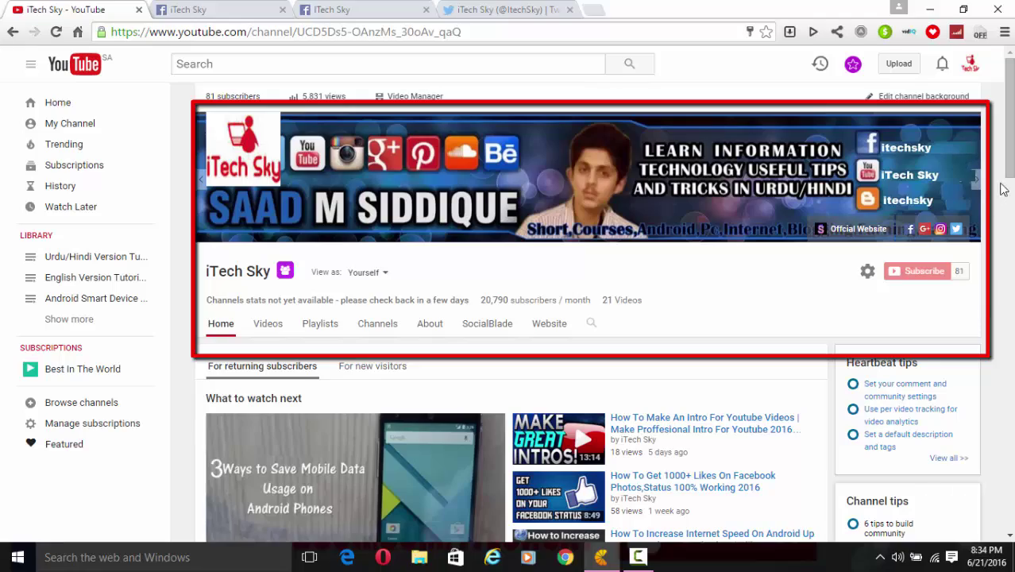
Step: Scroll the iTech Sky YouTube channel down to Uploads, then switch to the iTech Sky Facebook group
drag(1002, 189, 997, 423)
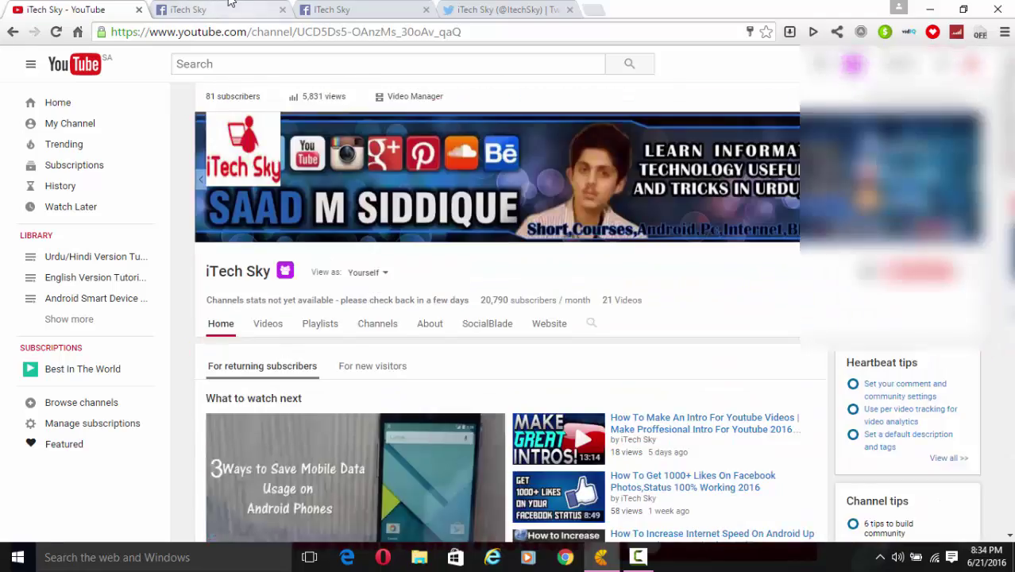
click(230, 8)
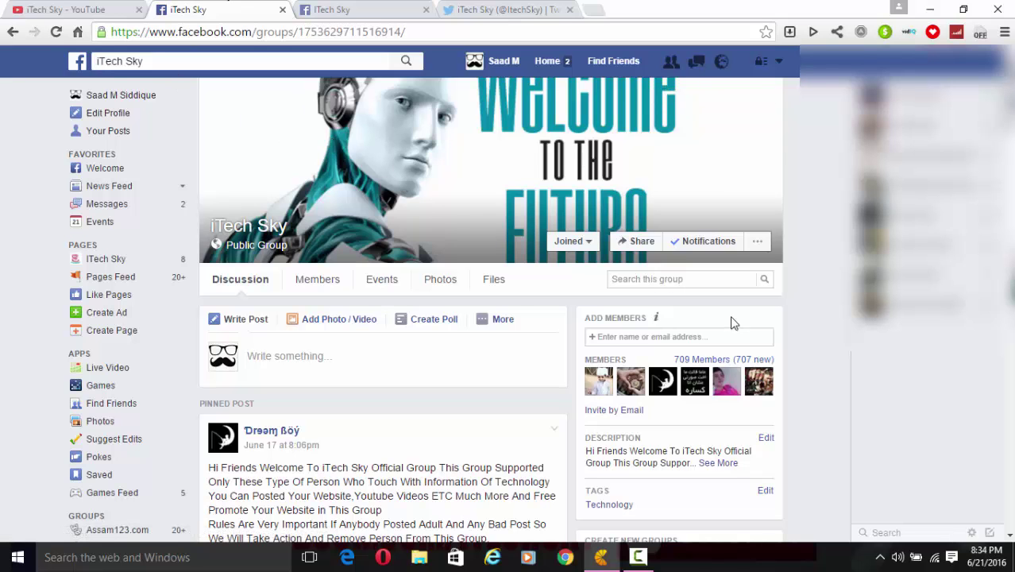
Step: Browse the iTech Sky Facebook group and page, then move on to the iTech Sky Twitter profile
scroll(732, 323, down, 4)
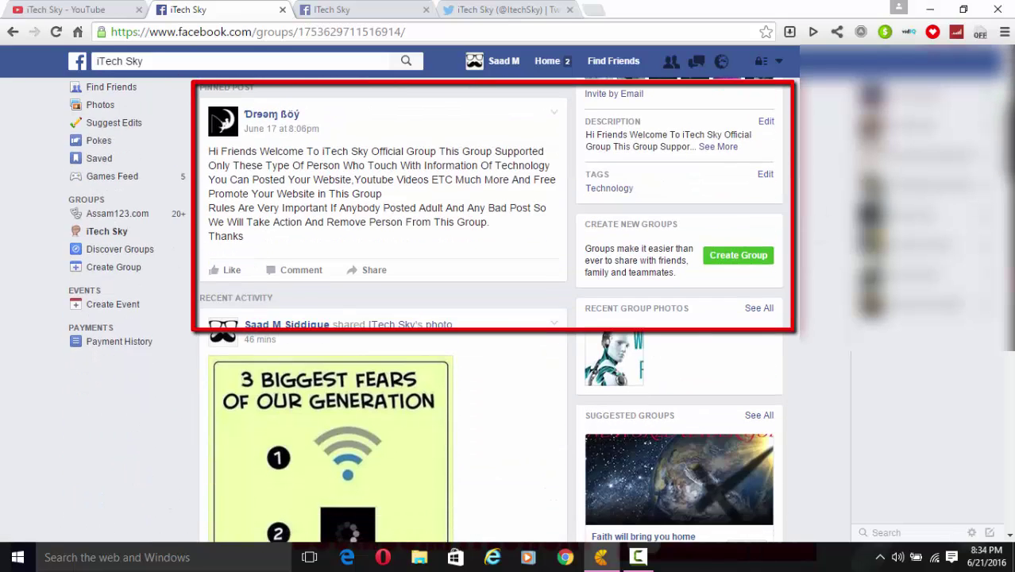
scroll(491, 310, down, 9)
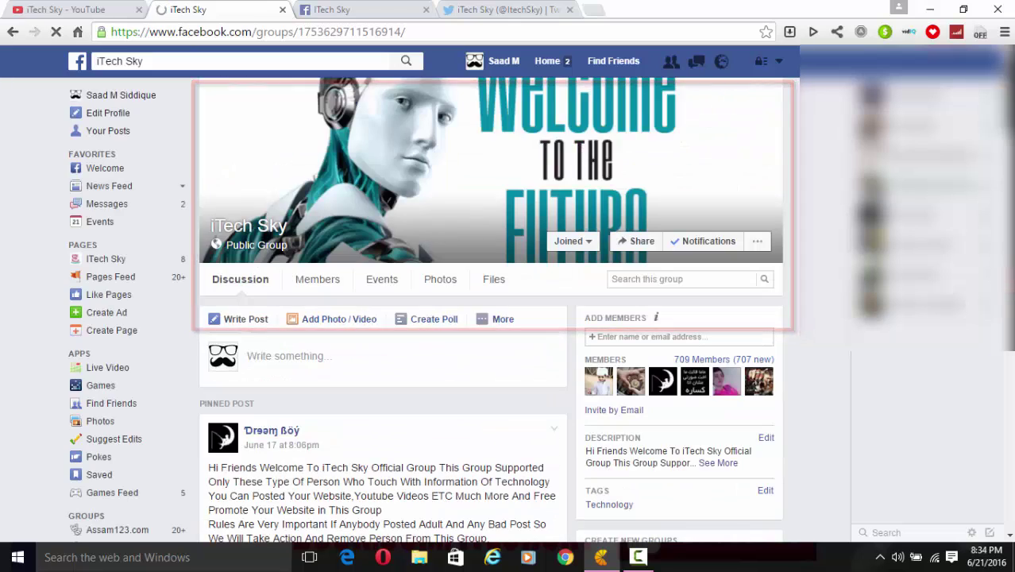
click(367, 10)
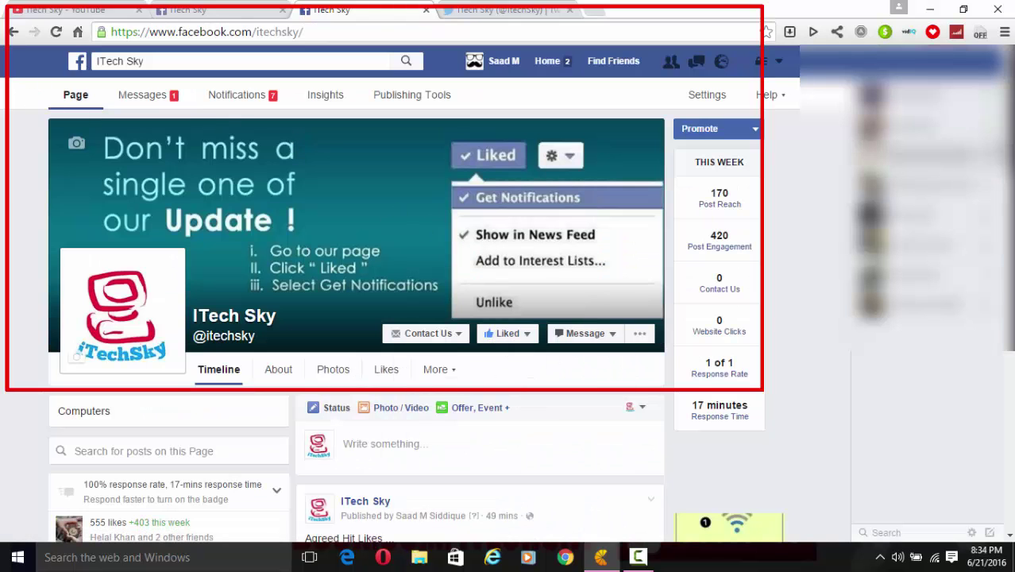
mouse_move(512, 335)
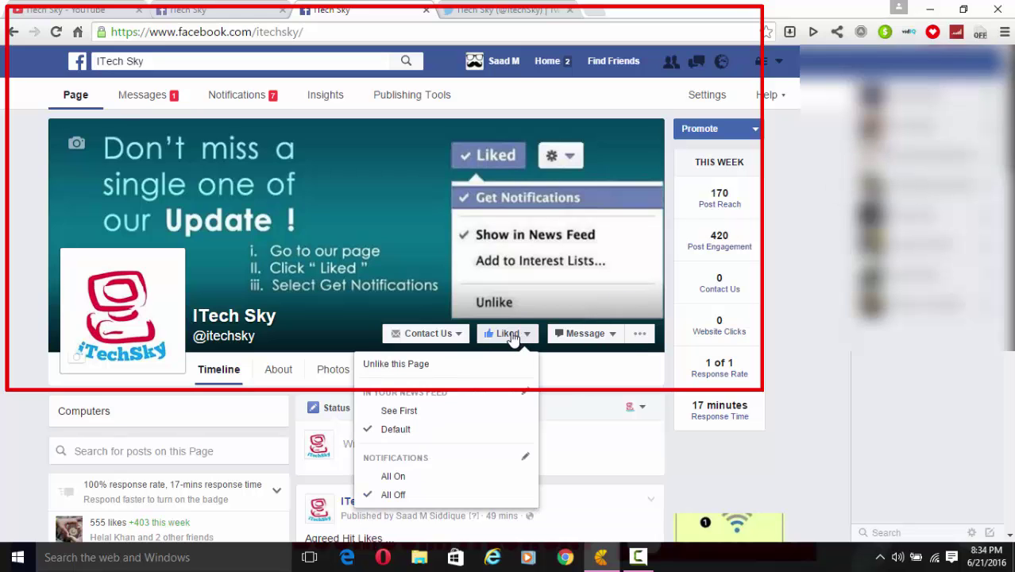
click(501, 9)
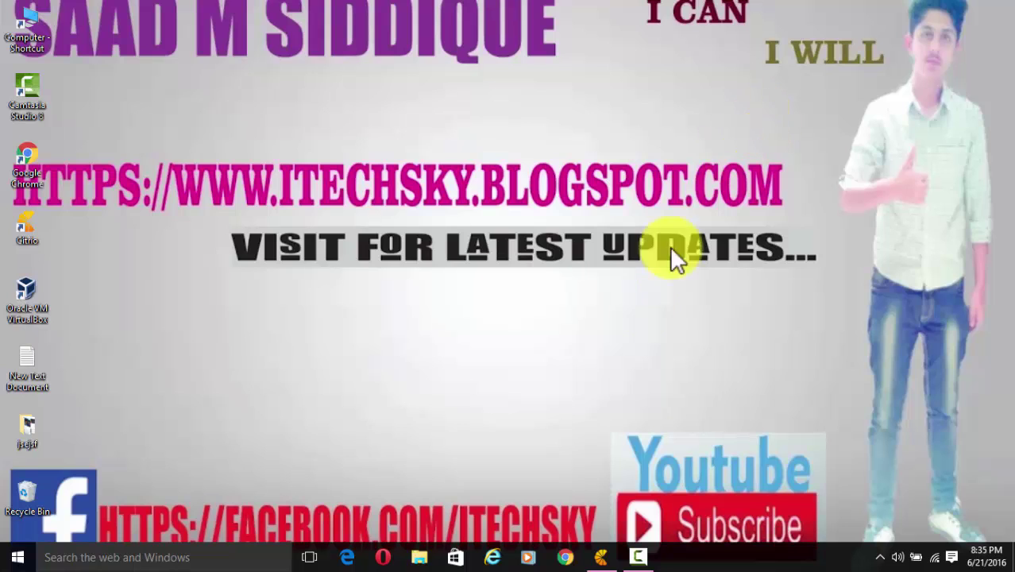
Step: Bring Chrome back and go to the Google home page in a new tab
click(602, 557)
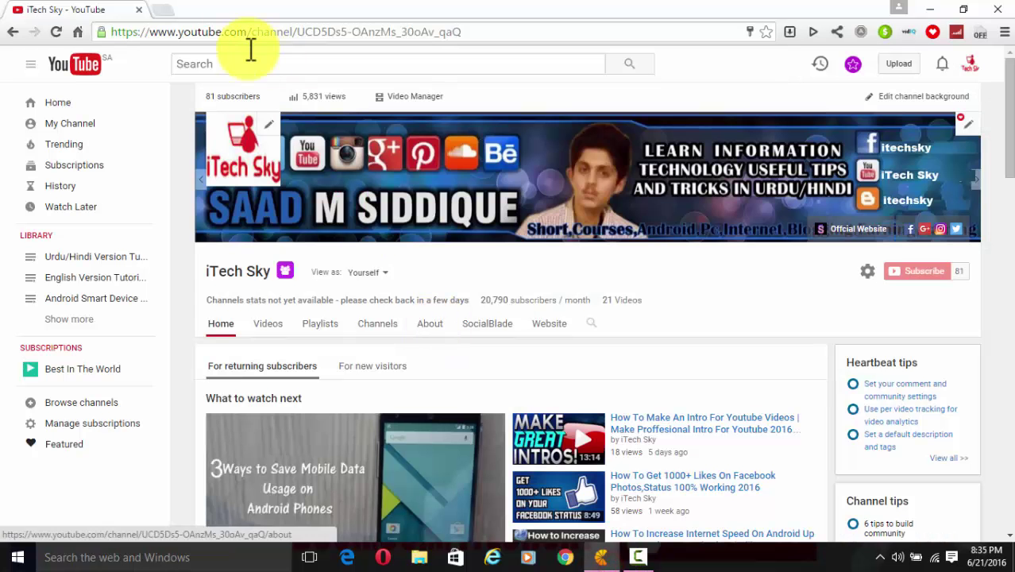
click(162, 9)
text(google.com)
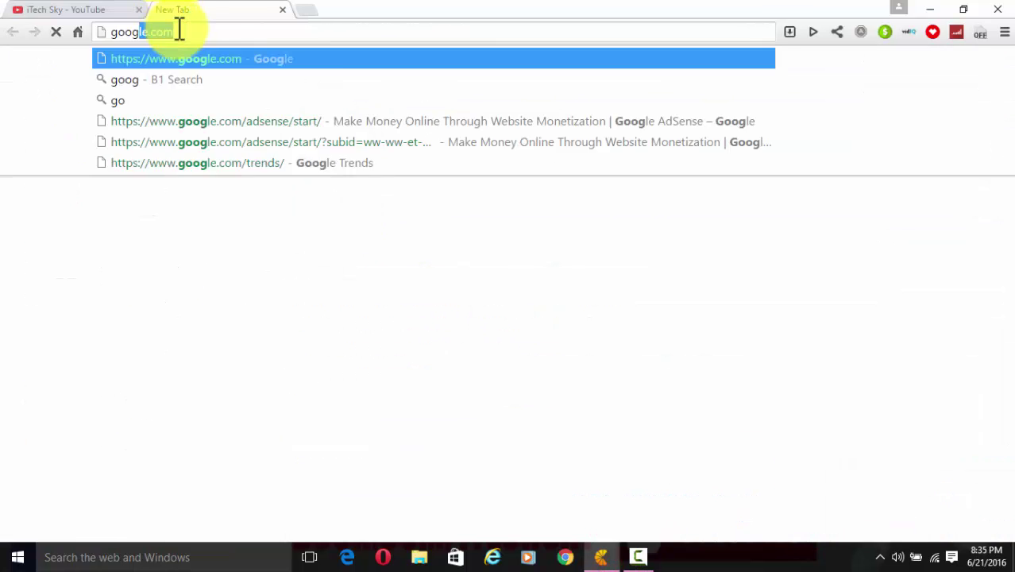
key(Return)
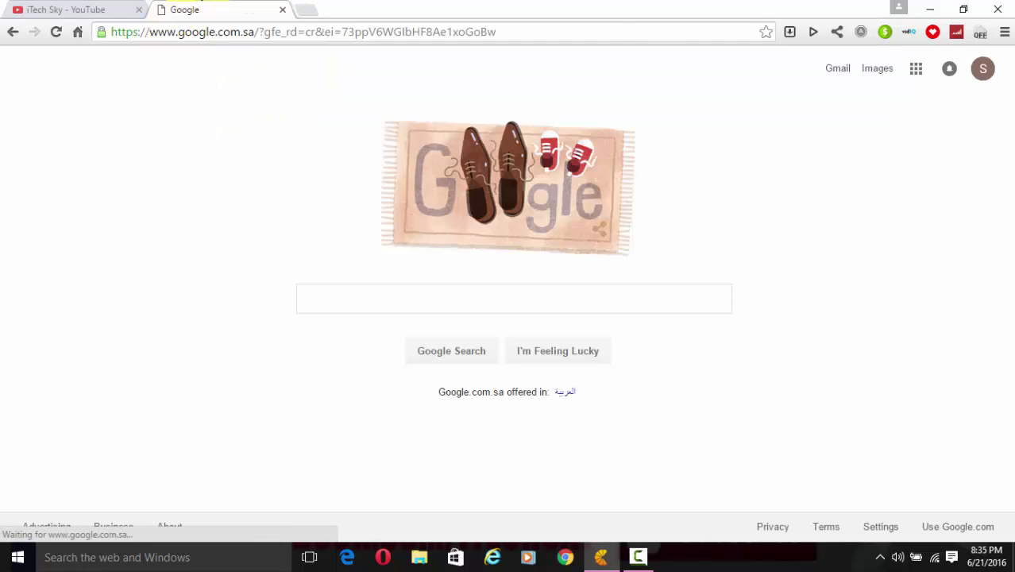
Step: Search Google Images for 'Beautiful Nature'
click(880, 70)
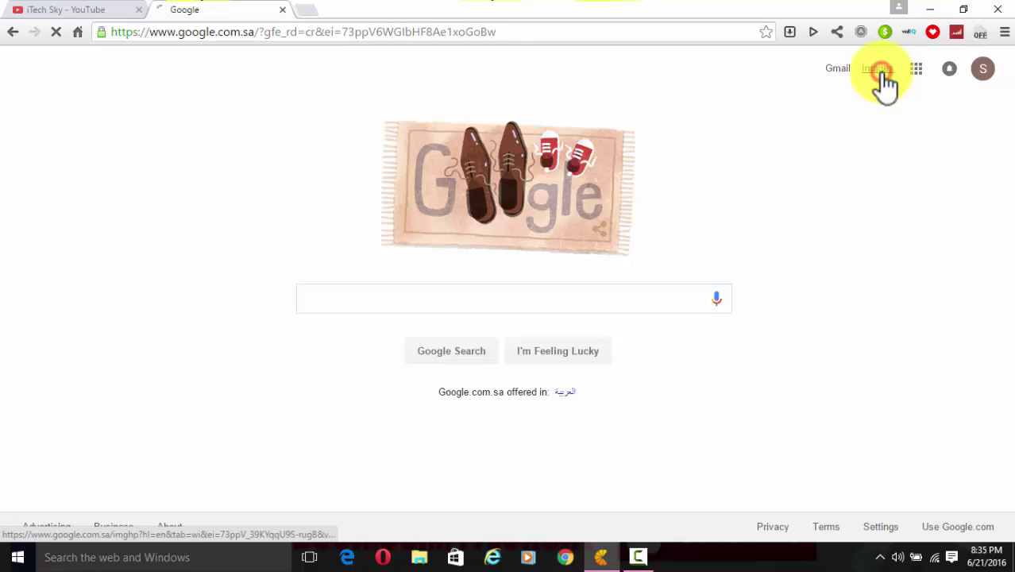
click(507, 292)
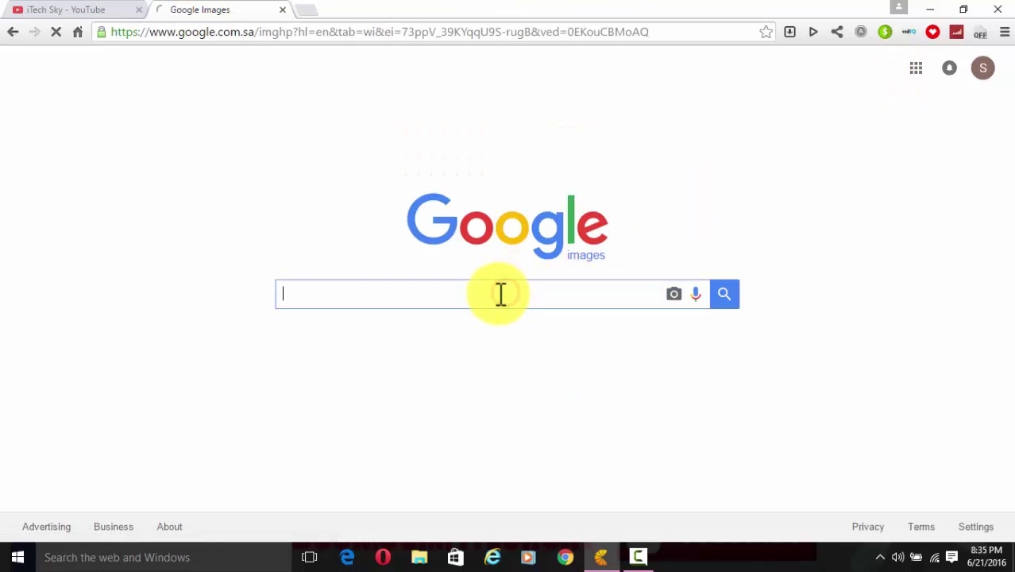
click(502, 294)
text(Beau)
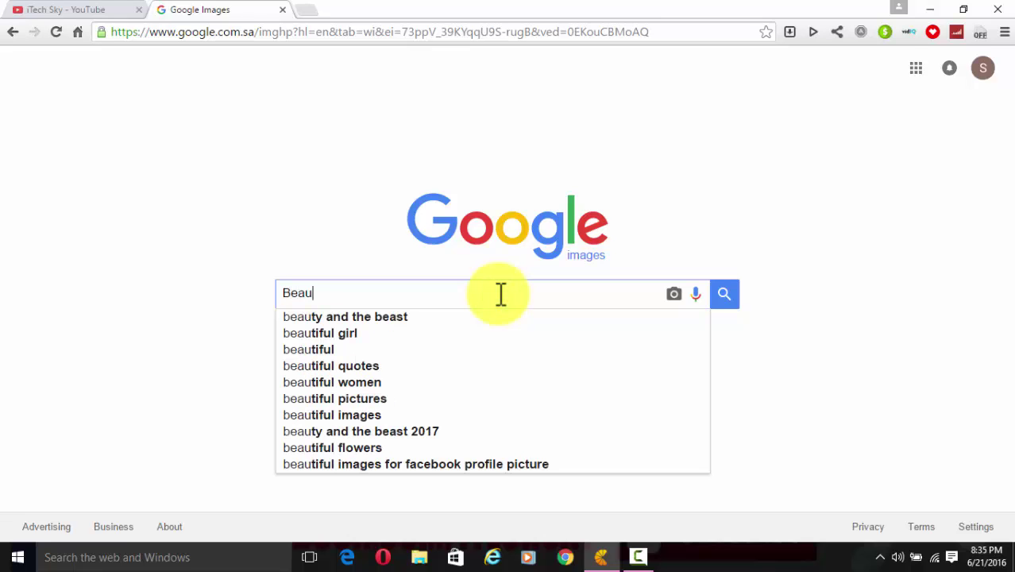
text(tiful Nature)
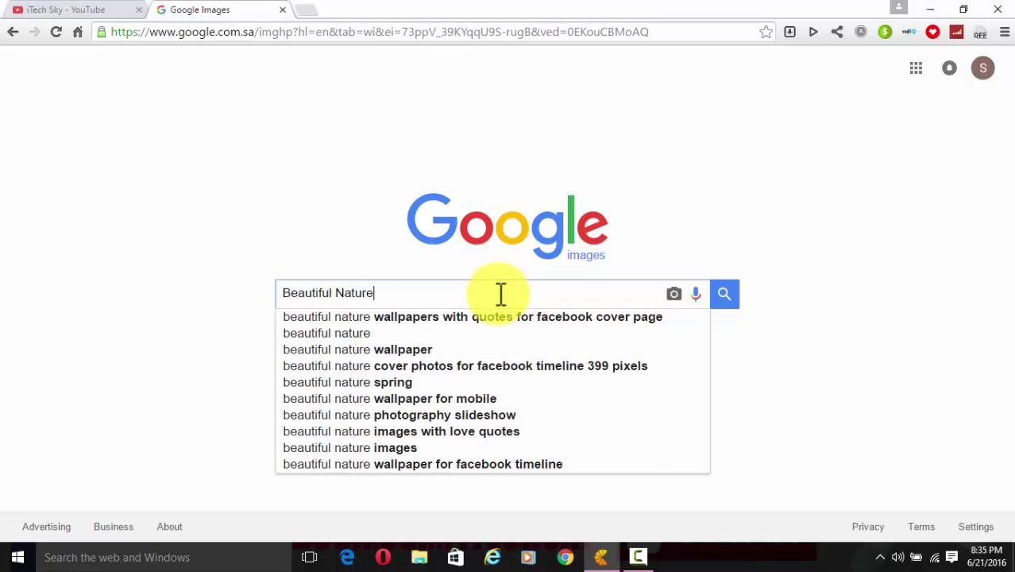
key(Return)
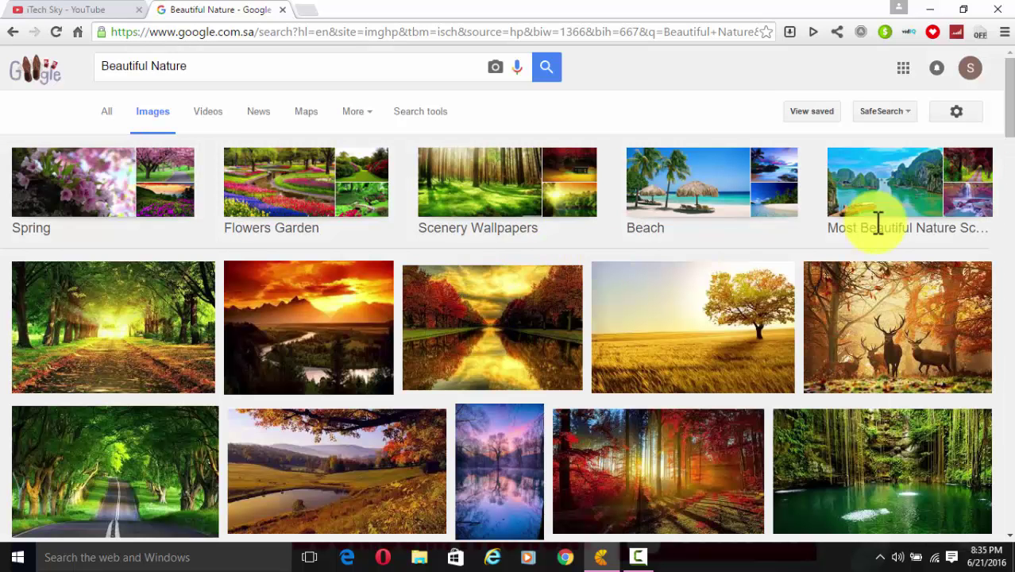
Step: Save the snowy mountain lake photo to the Desktop as JPEG 'Natural-Beautiful-iTech Sky'
scroll(1005, 68, down, 3)
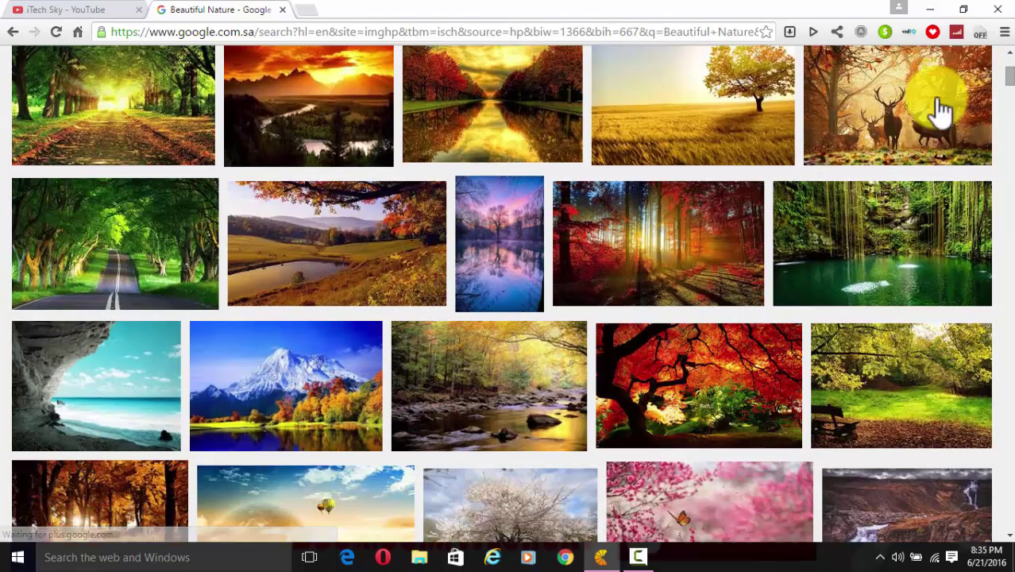
click(333, 375)
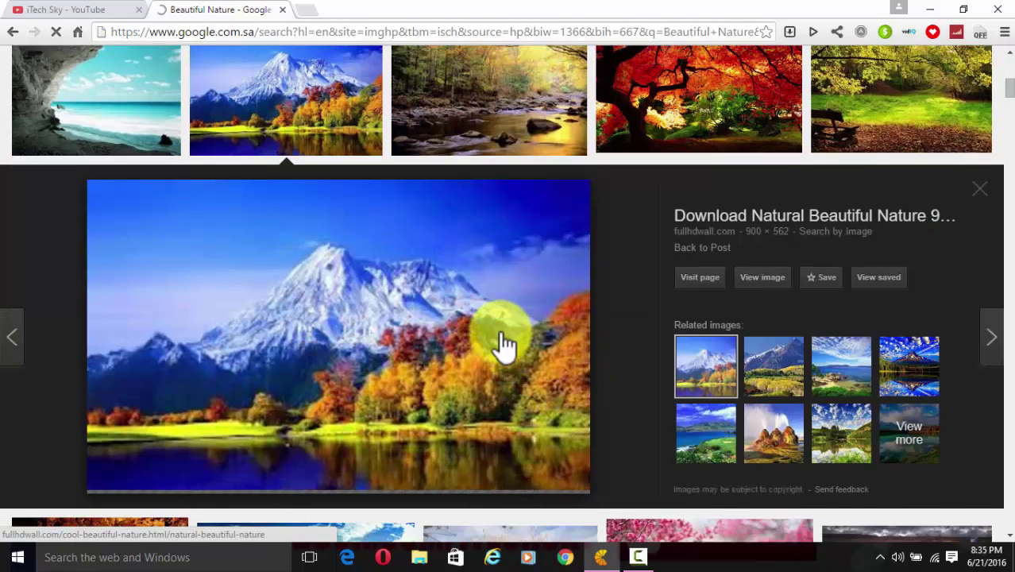
right_click(369, 284)
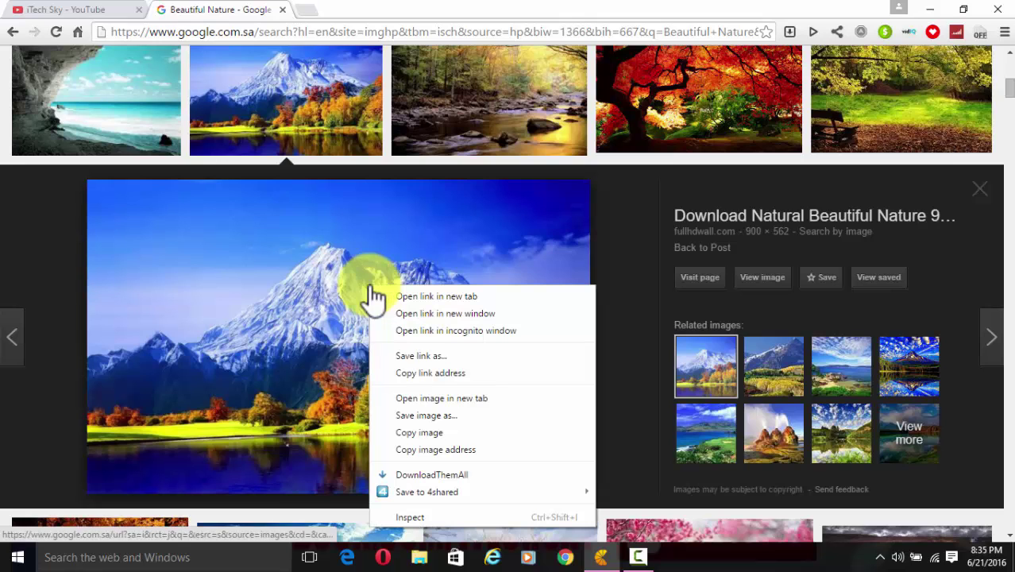
click(420, 414)
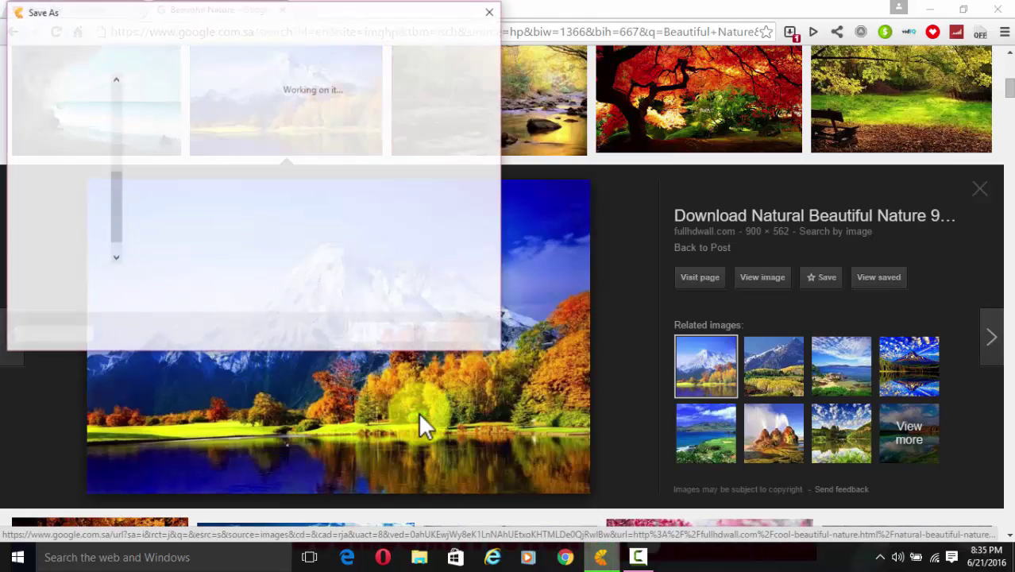
click(261, 280)
drag(205, 279, 124, 267)
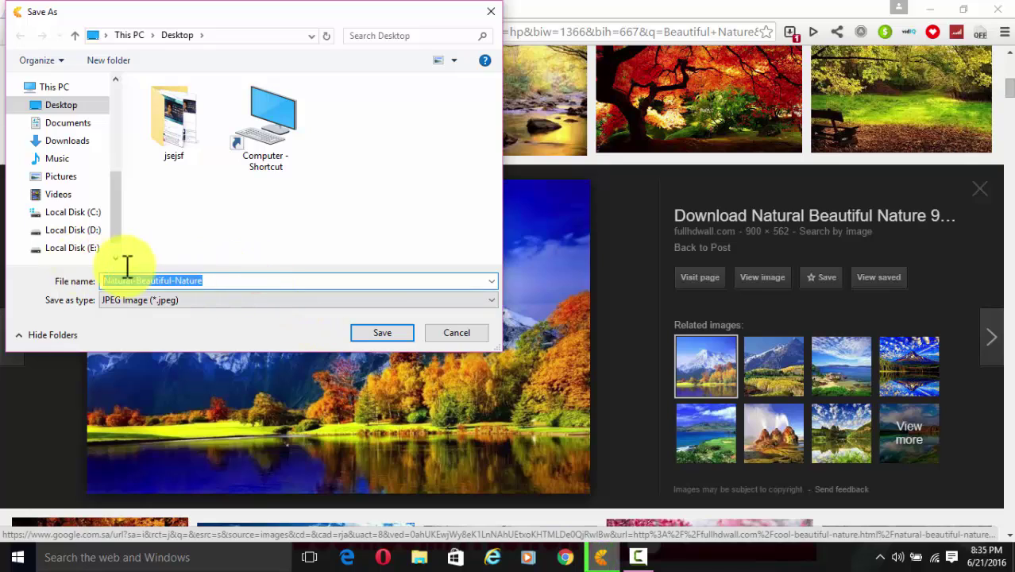
click(242, 277)
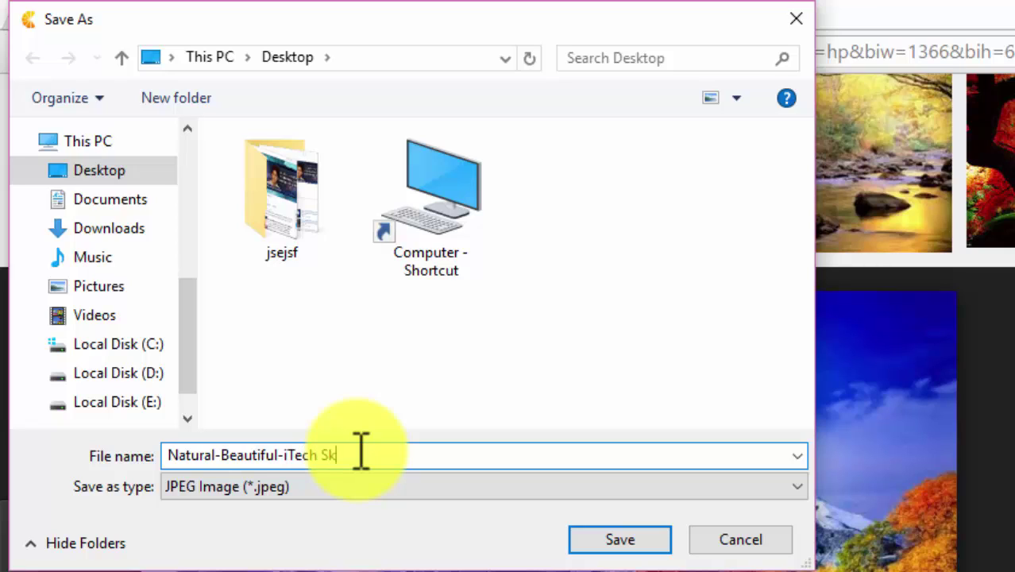
click(595, 542)
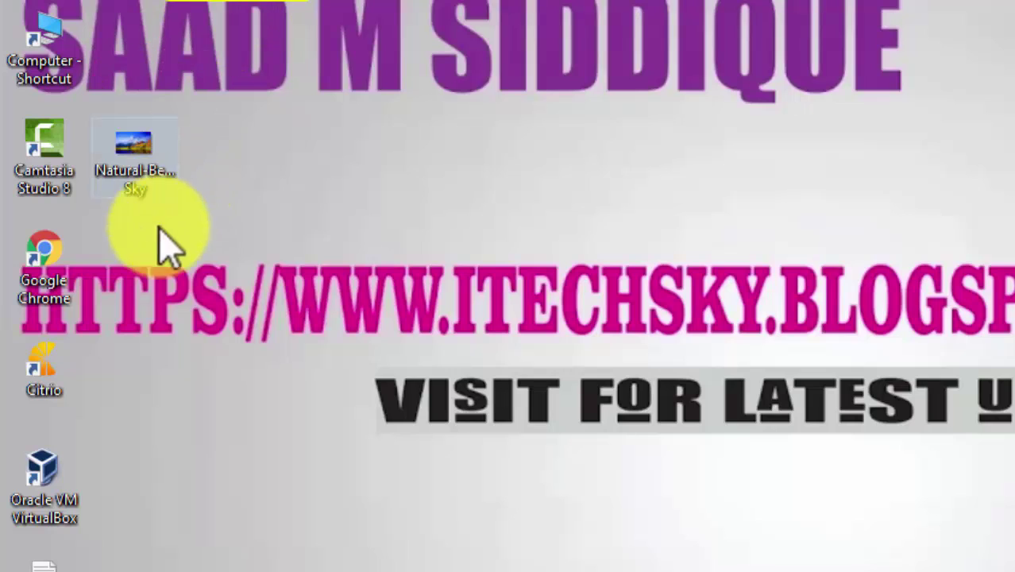
Step: Open the saved mountain photo in Photos, dismiss the download alert, and close the photo
right_click(156, 155)
click(191, 169)
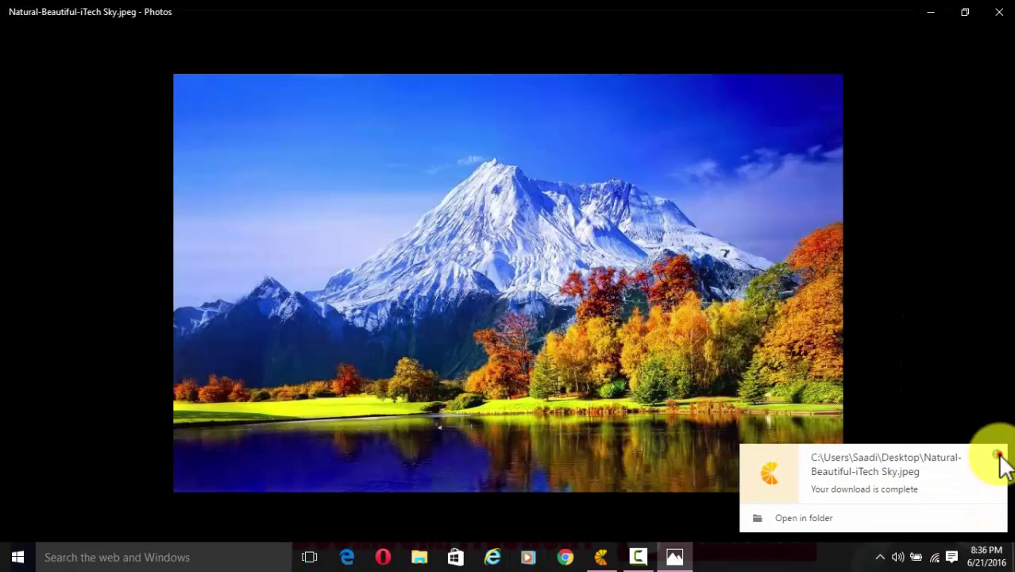
click(998, 453)
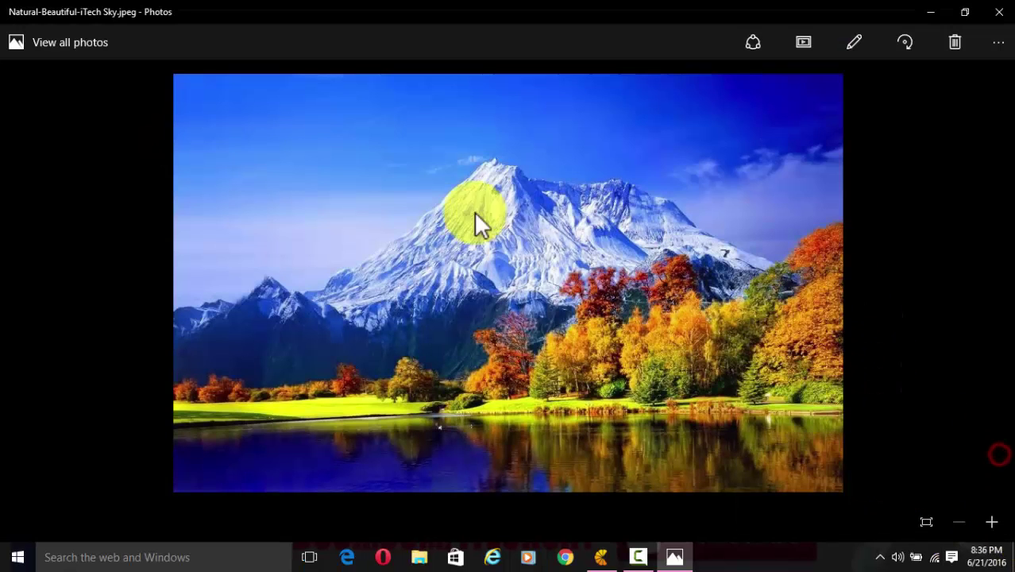
click(998, 12)
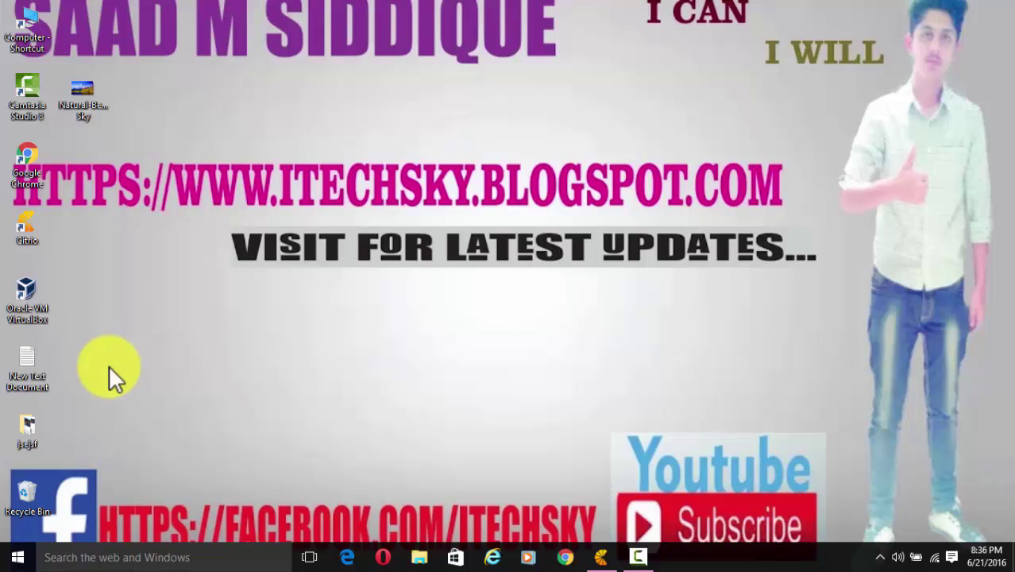
Step: Launch the Snipping Tool desktop app from a Windows search for 'sn'
click(142, 563)
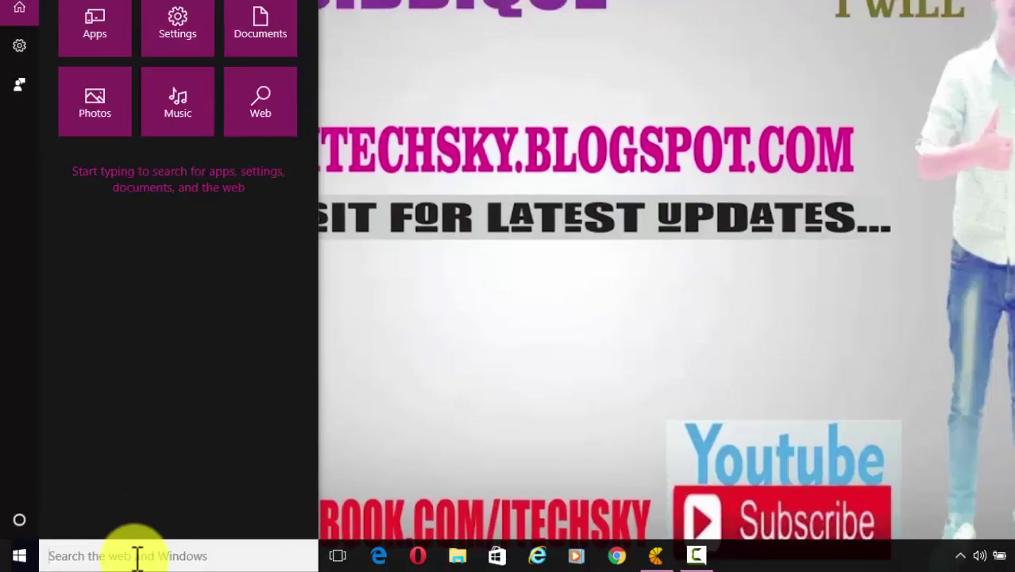
text(sn)
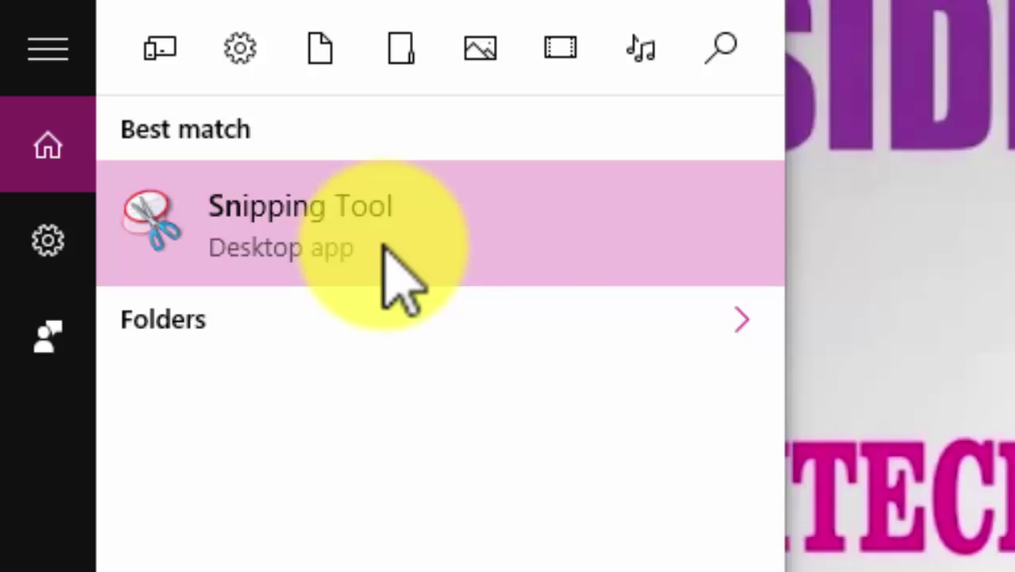
click(383, 246)
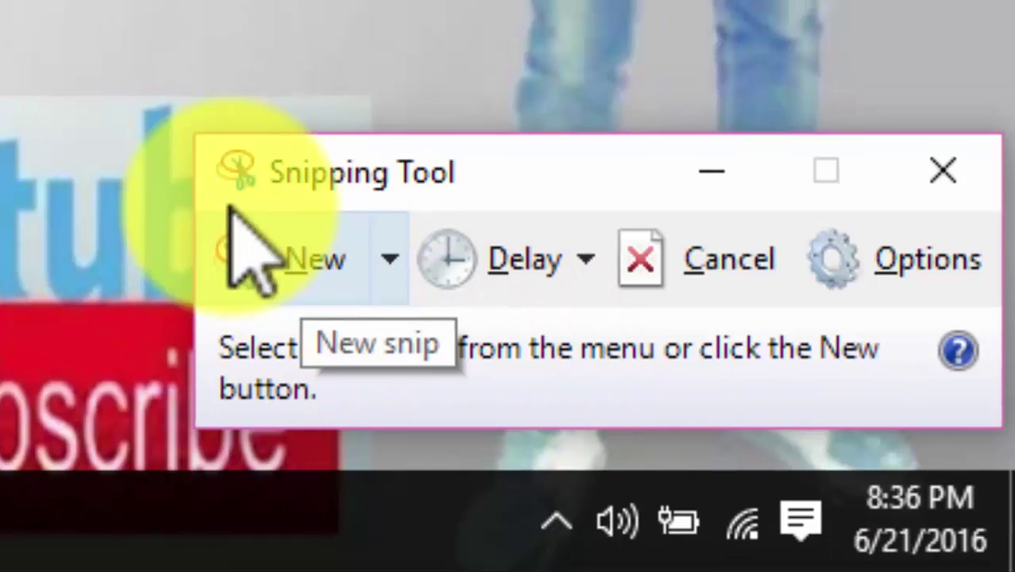
Step: Open the Natural-Beautiful-iTech Sky photo with Windows Photo Viewer
right_click(85, 116)
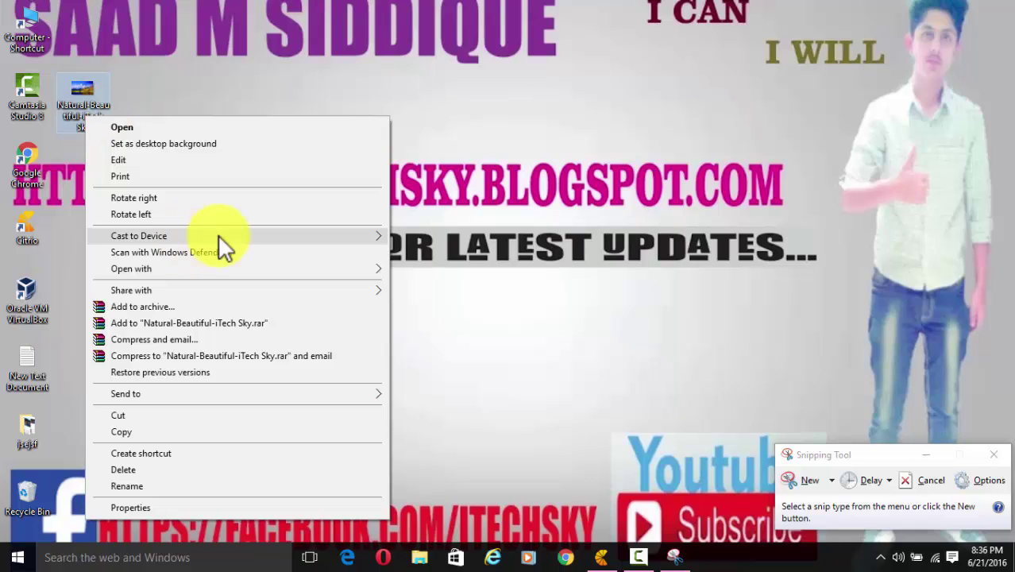
mouse_move(280, 267)
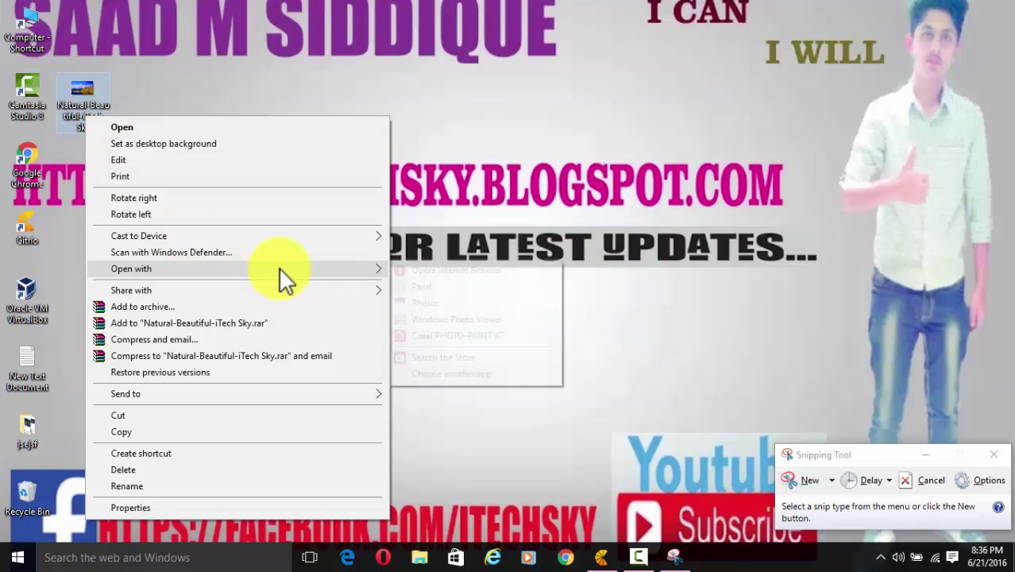
click(421, 322)
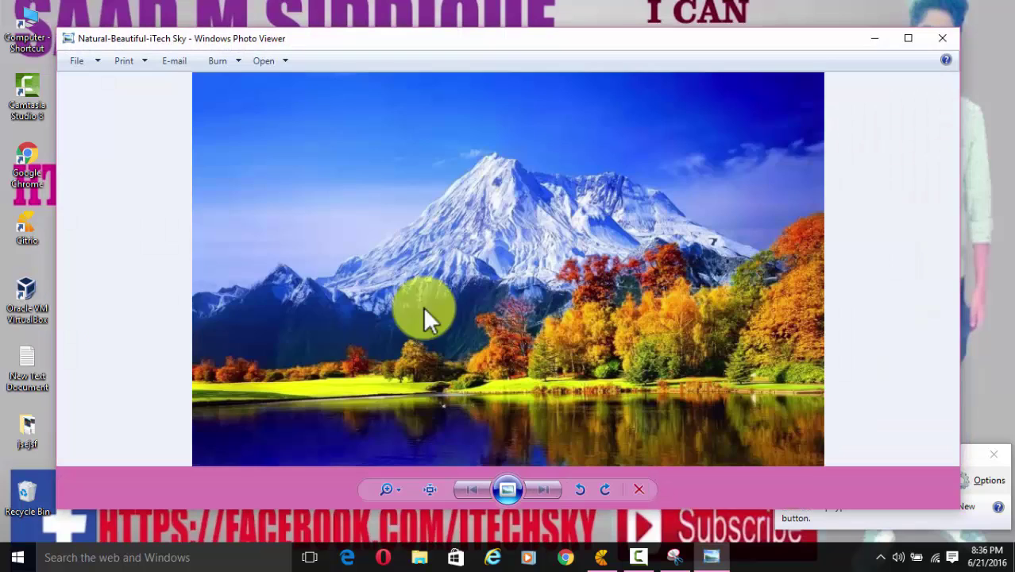
Step: Move Snipping Tool off the photo and start a new snip
click(968, 459)
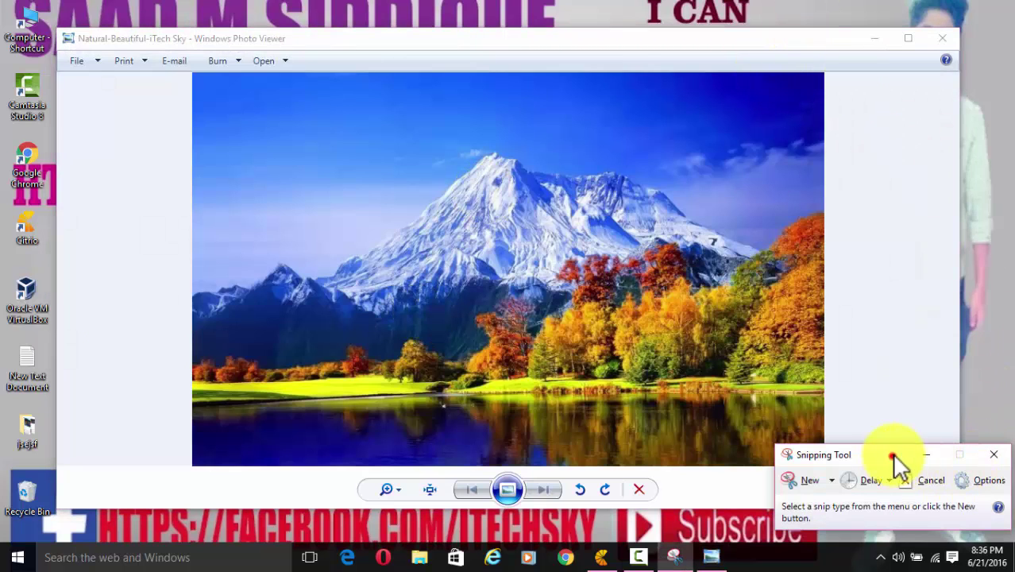
drag(890, 456, 989, 445)
click(902, 465)
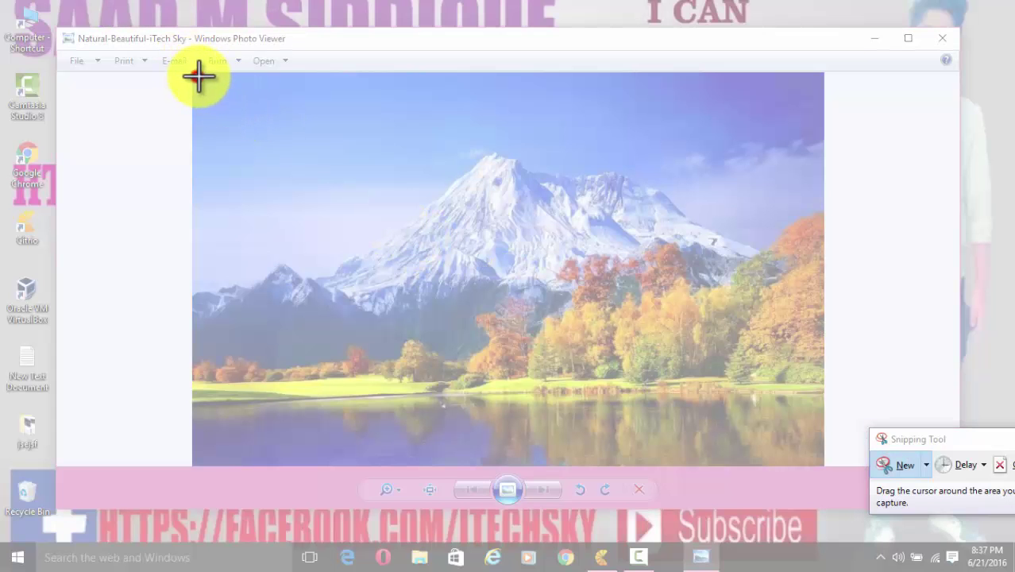
Step: Snip the whole mountain photo and save it to the Desktop as PNG 'King-iTech Sky'
drag(196, 77, 820, 462)
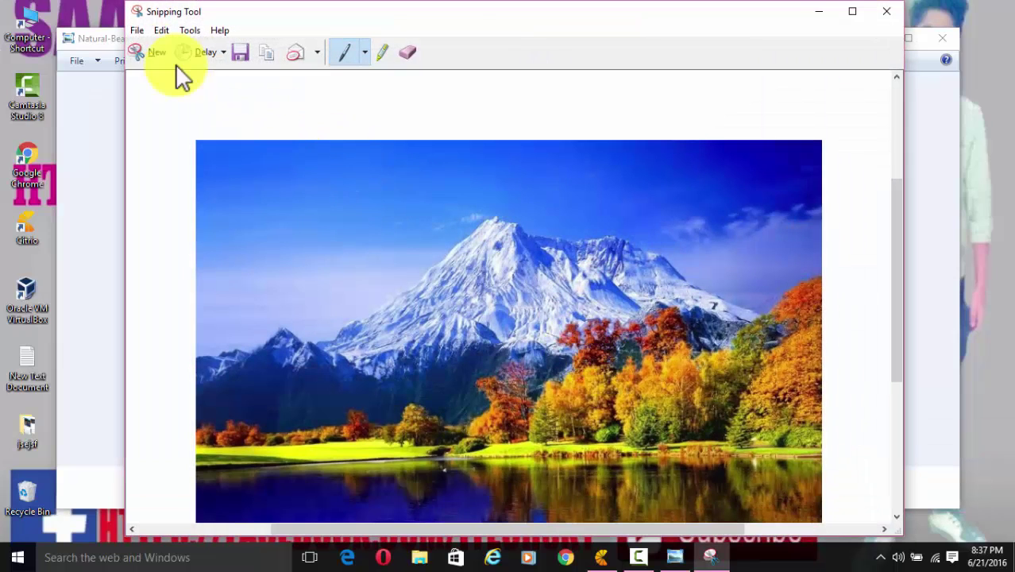
click(135, 31)
click(150, 72)
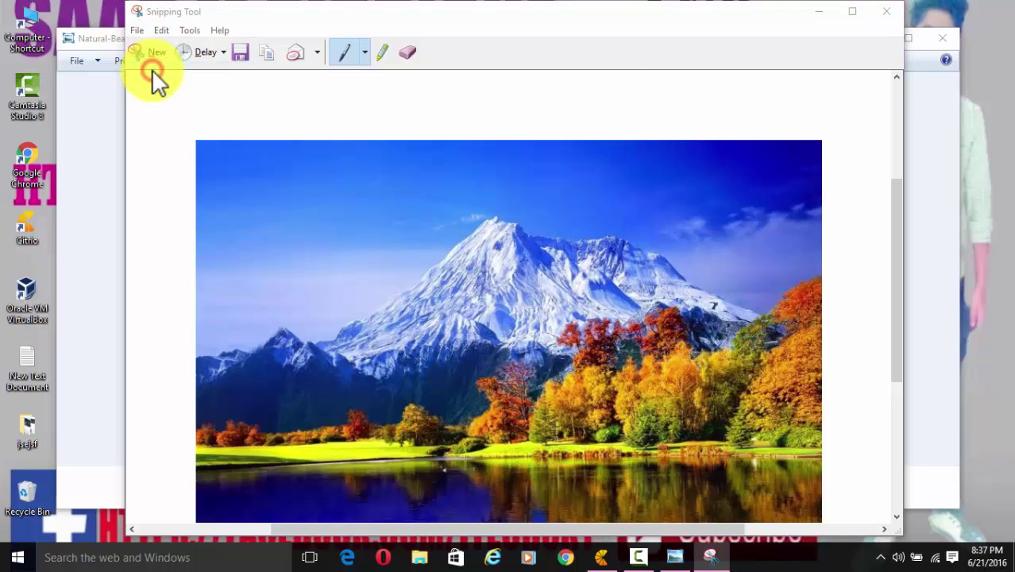
click(304, 294)
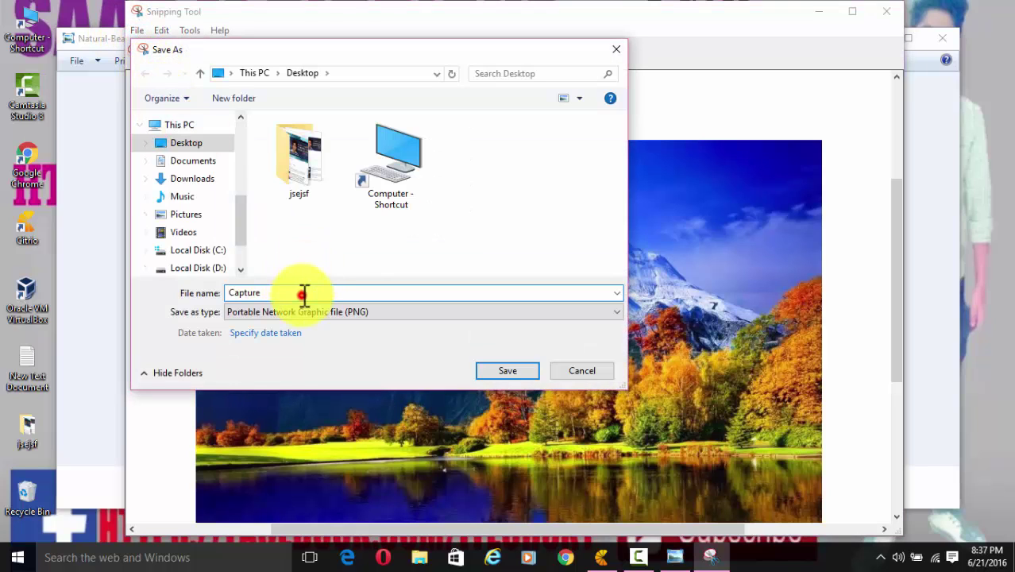
key(BackSpace)
key(BackSpace)
key(BackSpace)
key(BackSpace)
click(515, 377)
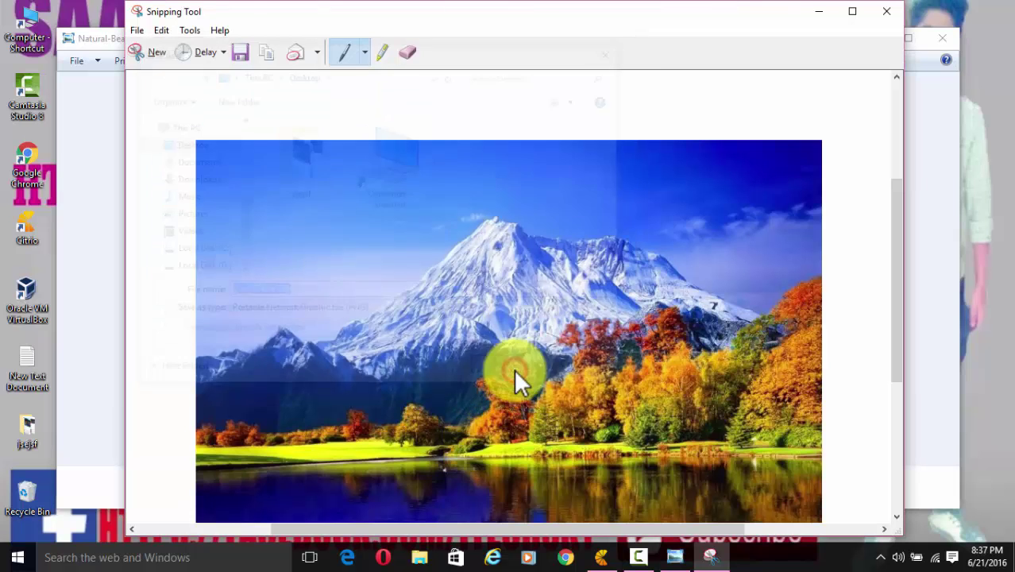
Step: Close Snipping Tool and Photo Viewer, then delete the original Natural-Beautiful-iTech Sky JPEG
click(885, 14)
click(933, 39)
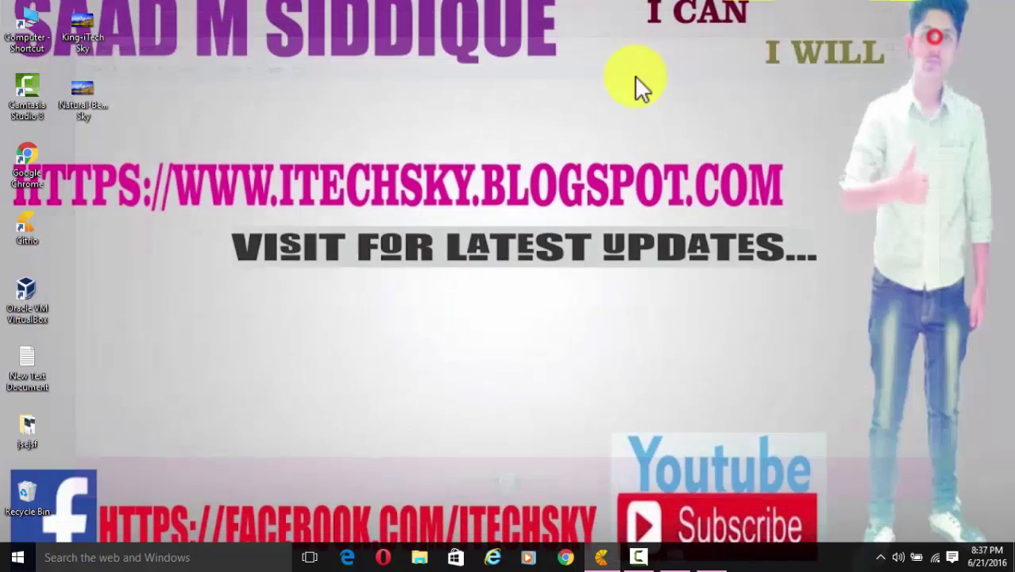
right_click(88, 99)
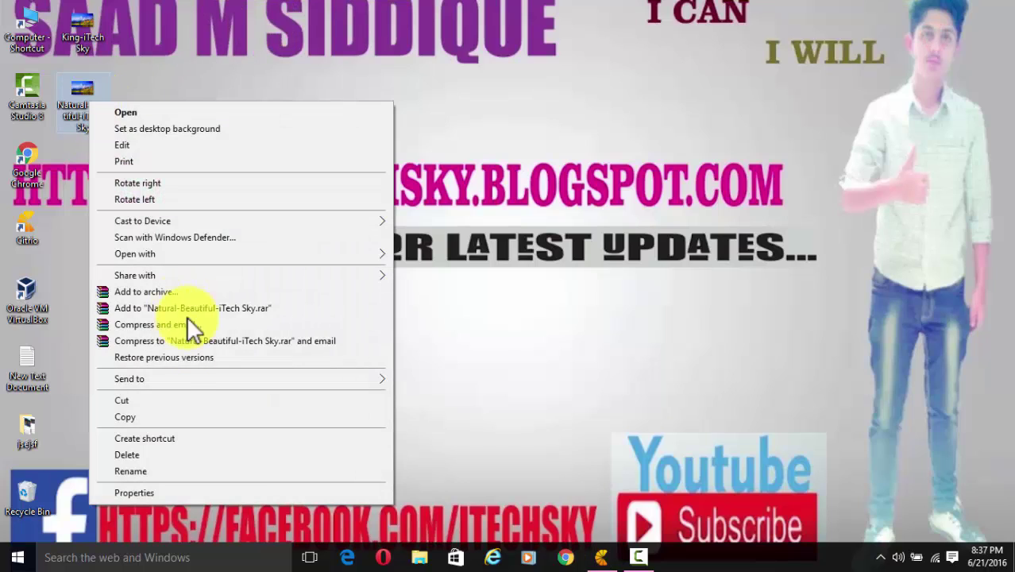
click(144, 458)
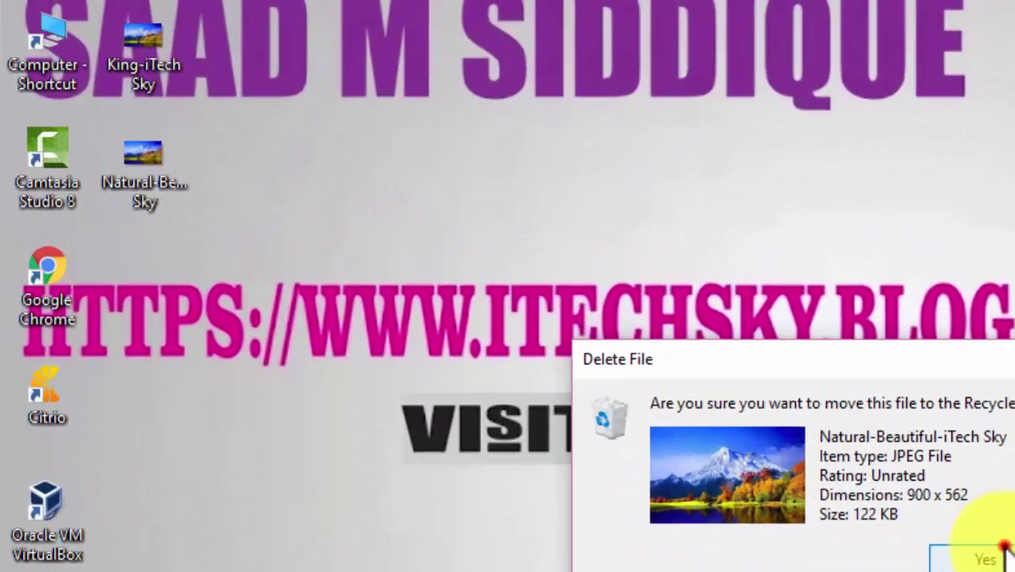
click(566, 322)
Step: Check the King-iTech Sky PNG, then return to Chrome and close the Google Images tab
double_click(282, 79)
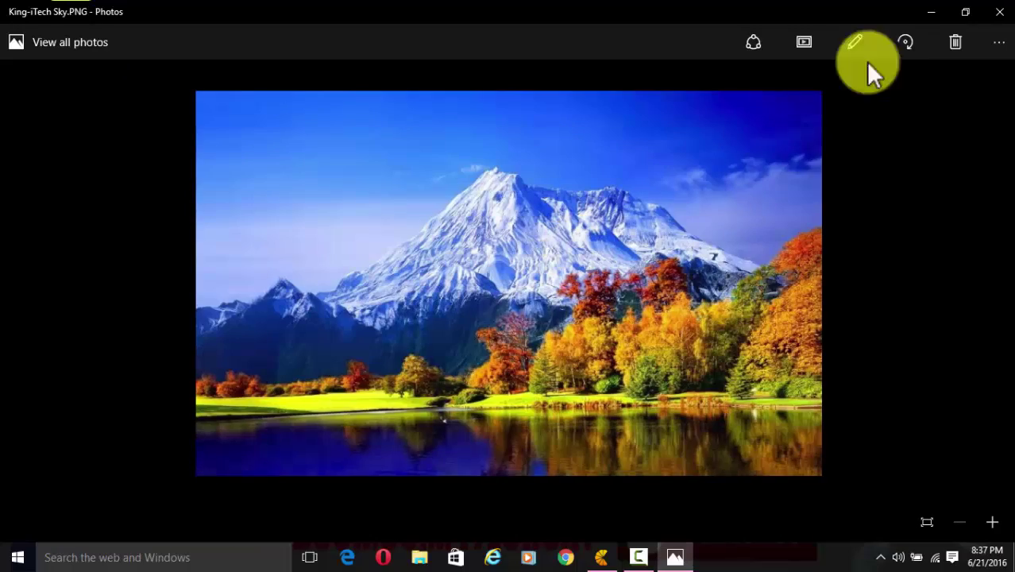
click(999, 15)
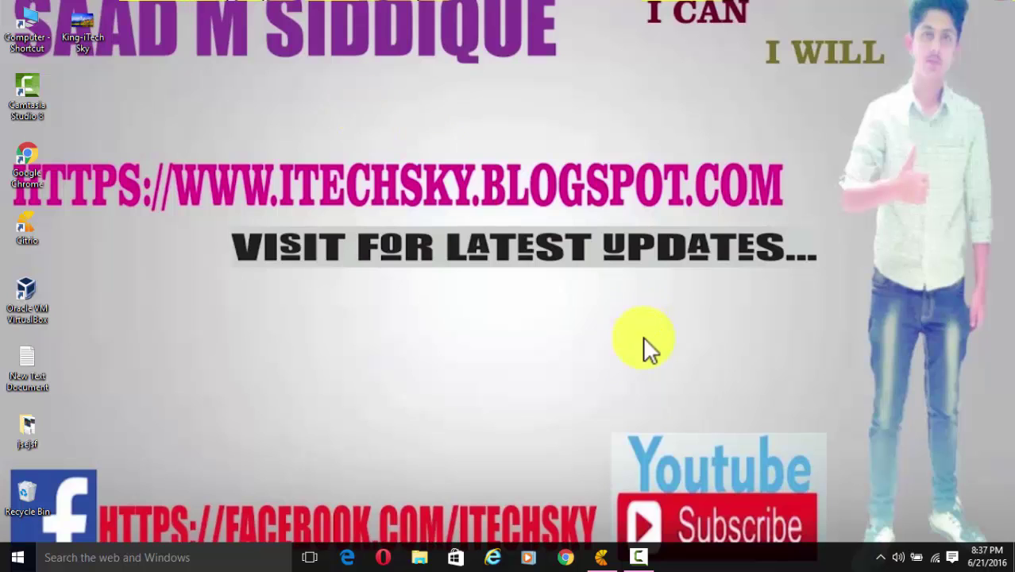
click(601, 557)
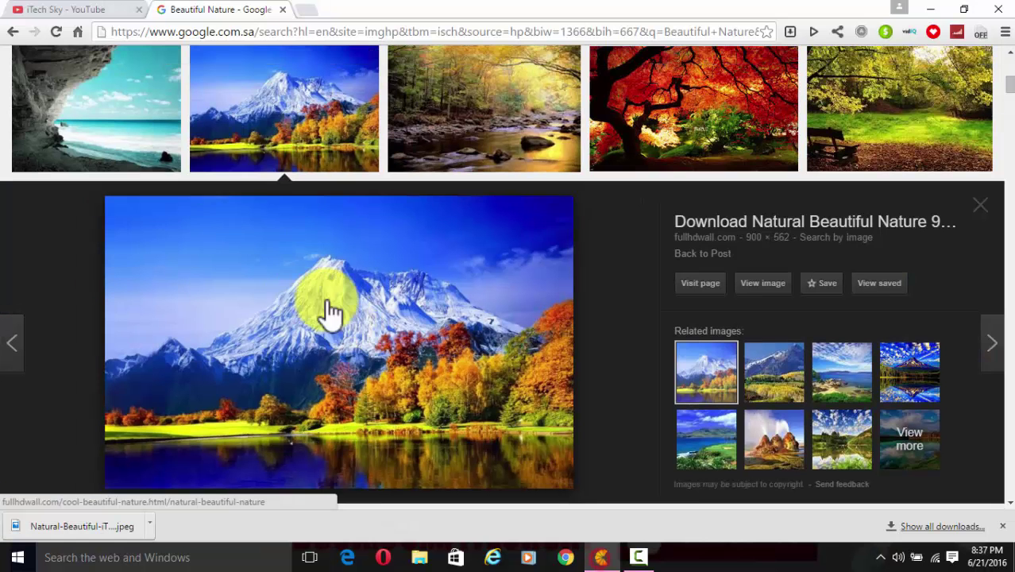
click(282, 9)
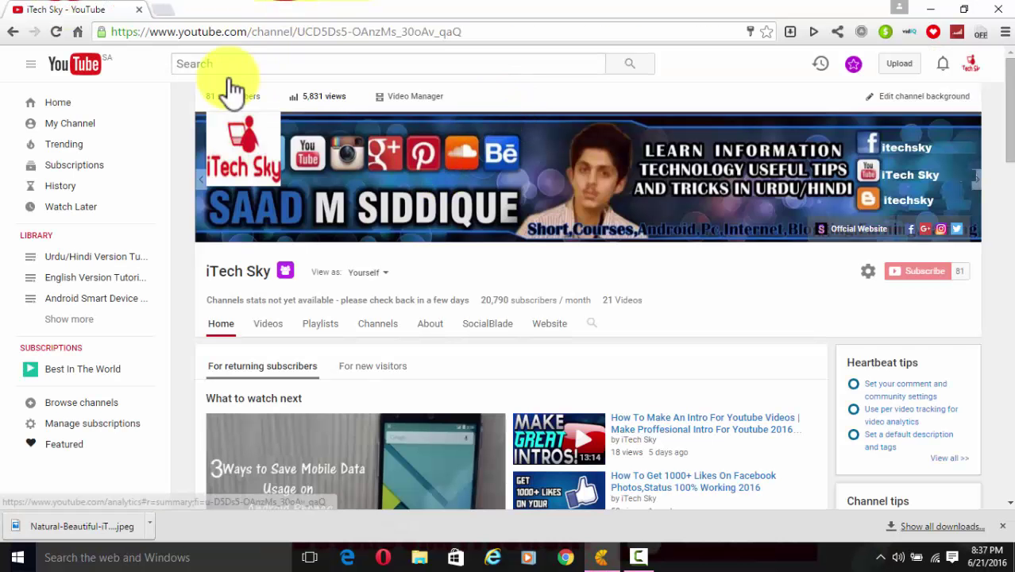